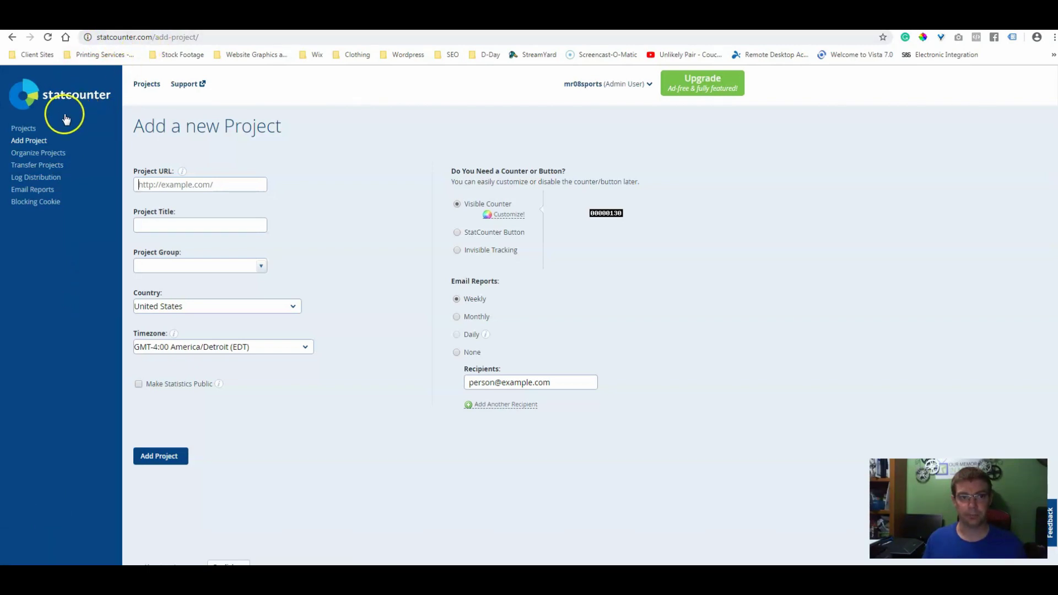
pyautogui.click(58, 98)
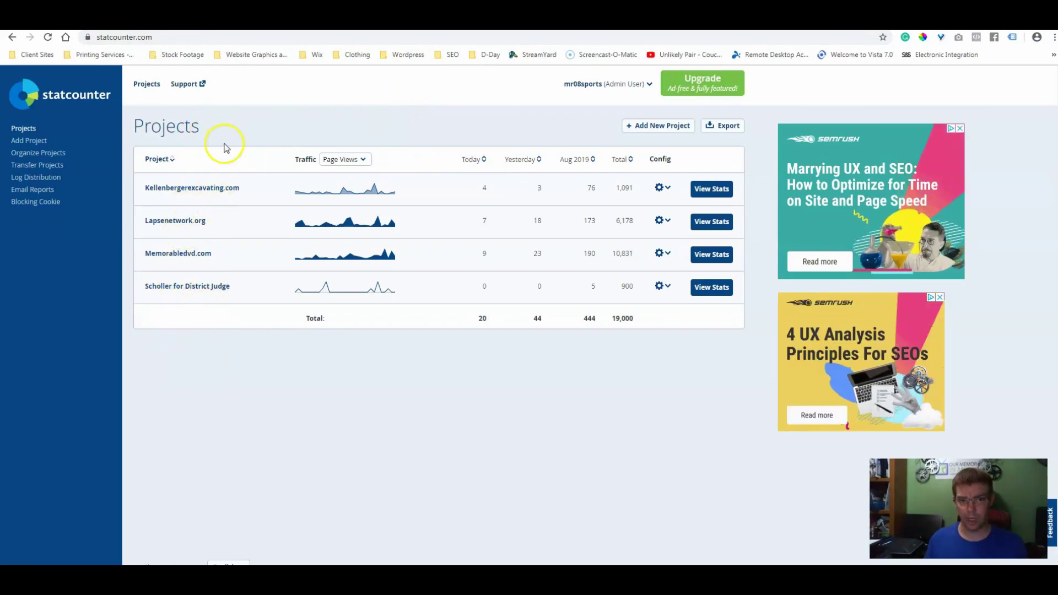
pyautogui.click(662, 126)
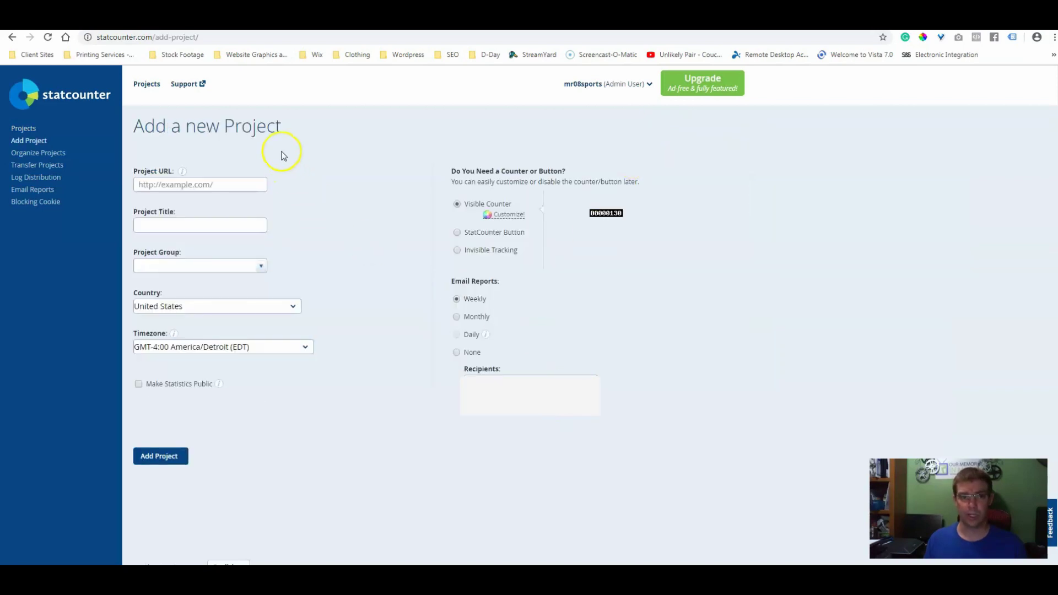
pyautogui.click(249, 189)
pyautogui.write('htt')
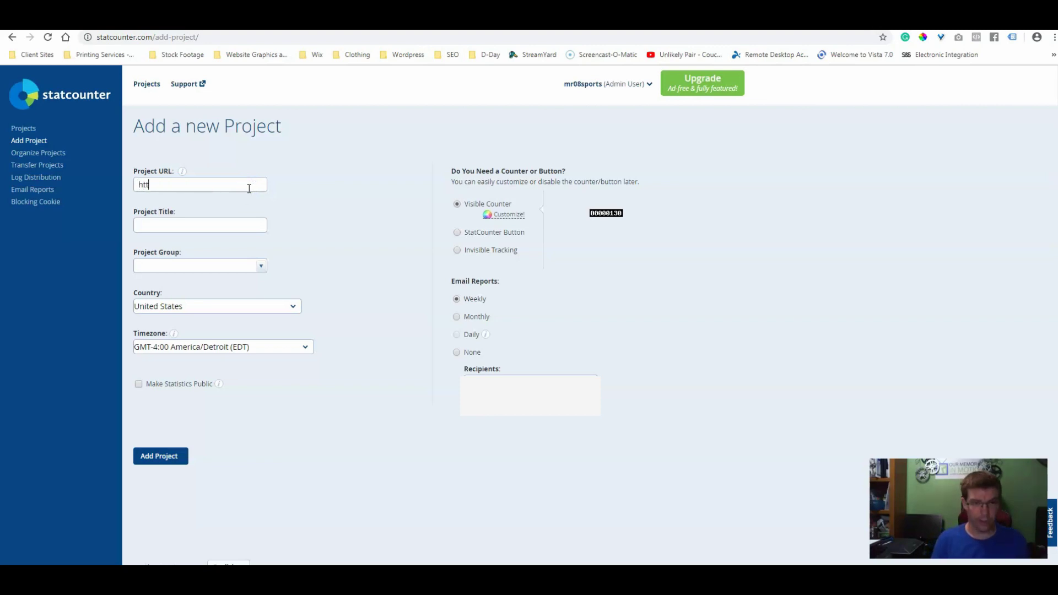
pyautogui.write('ps://w')
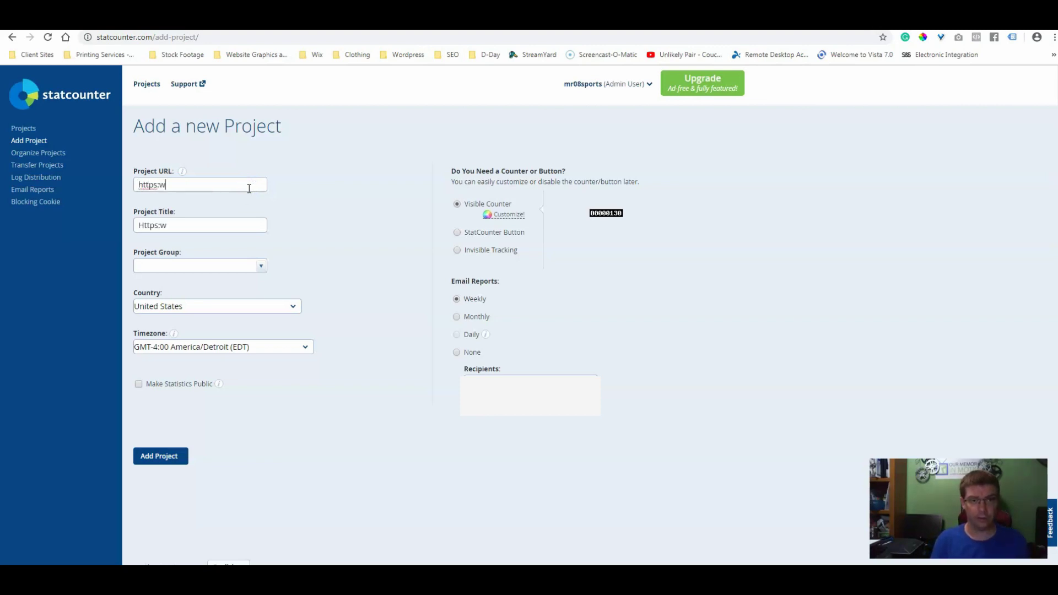
pyautogui.press('BackSpace')
pyautogui.press('BackSpace')
pyautogui.press('BackSpace')
pyautogui.press('BackSpace')
pyautogui.write(':')
pyautogui.press('BackSpace')
pyautogui.write(':/')
pyautogui.press('BackSpace')
pyautogui.press('BackSpace')
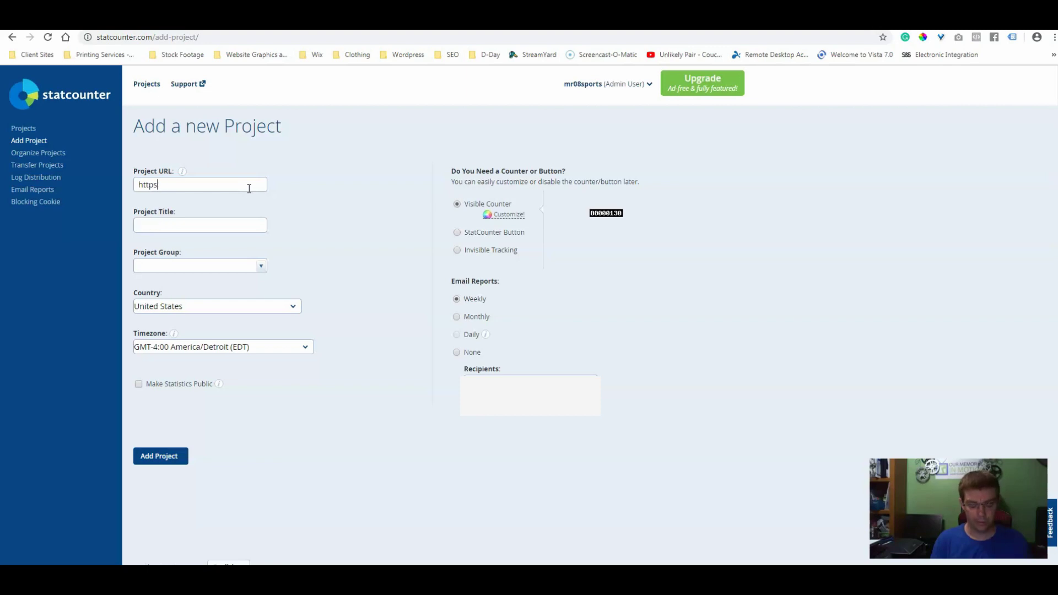
pyautogui.write('://www.memorabledvd.com')
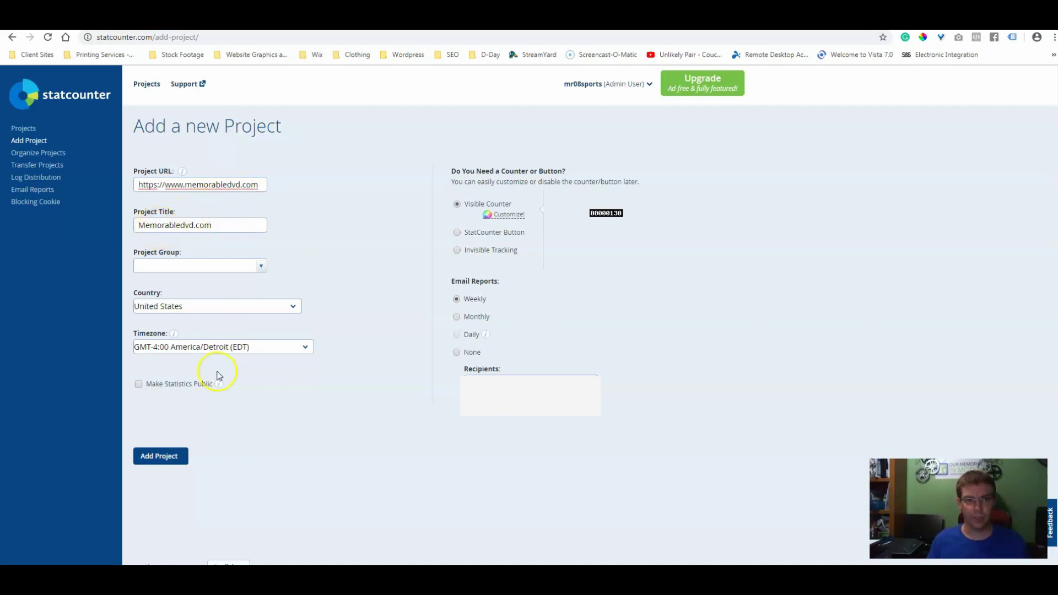
# Step: Set the project's timezone to America/New_York (EDT)
pyautogui.click(261, 266)
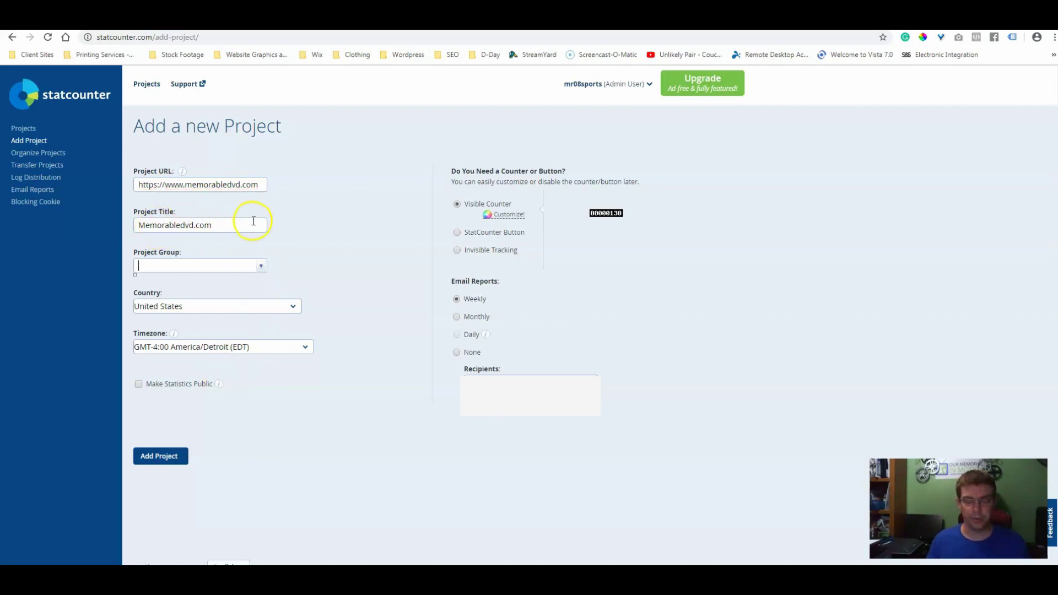
pyautogui.click(305, 348)
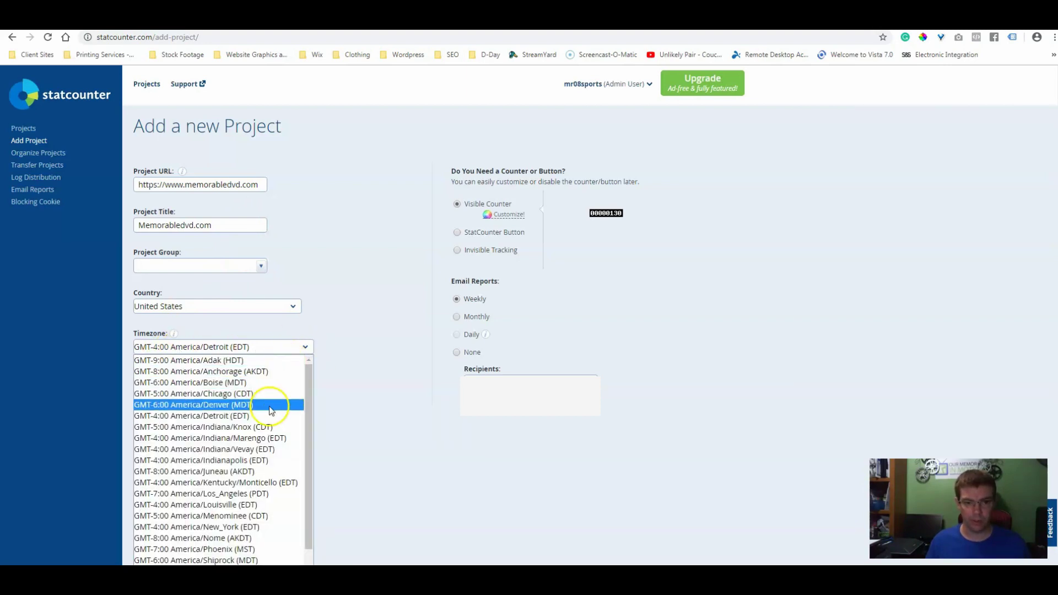
pyautogui.click(236, 538)
pyautogui.click(236, 527)
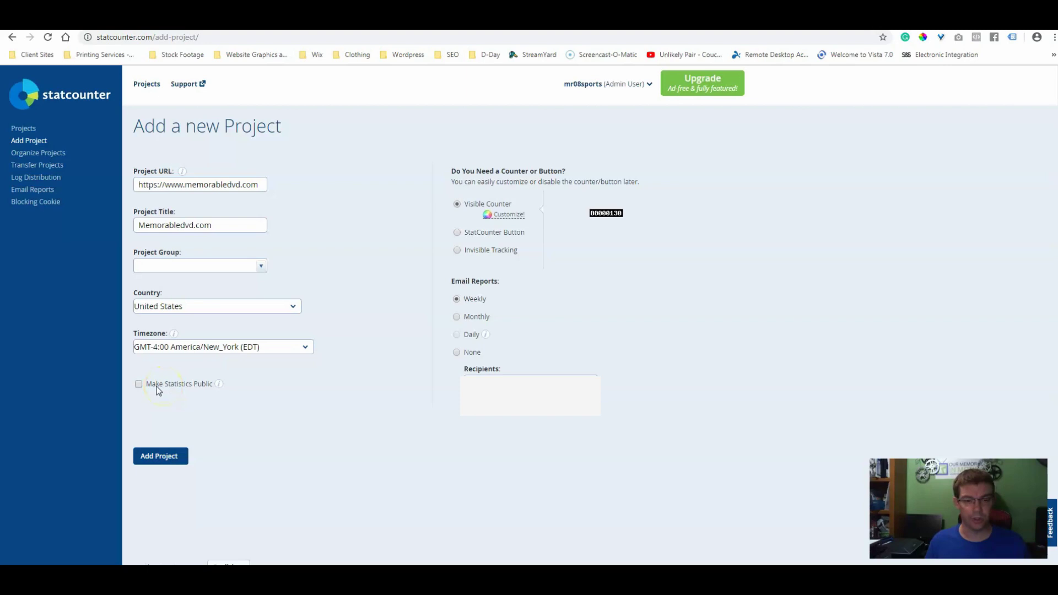
# Step: Choose Invisible Tracking for the Memorabledvd.com project and add the project
pyautogui.moveTo(218, 385)
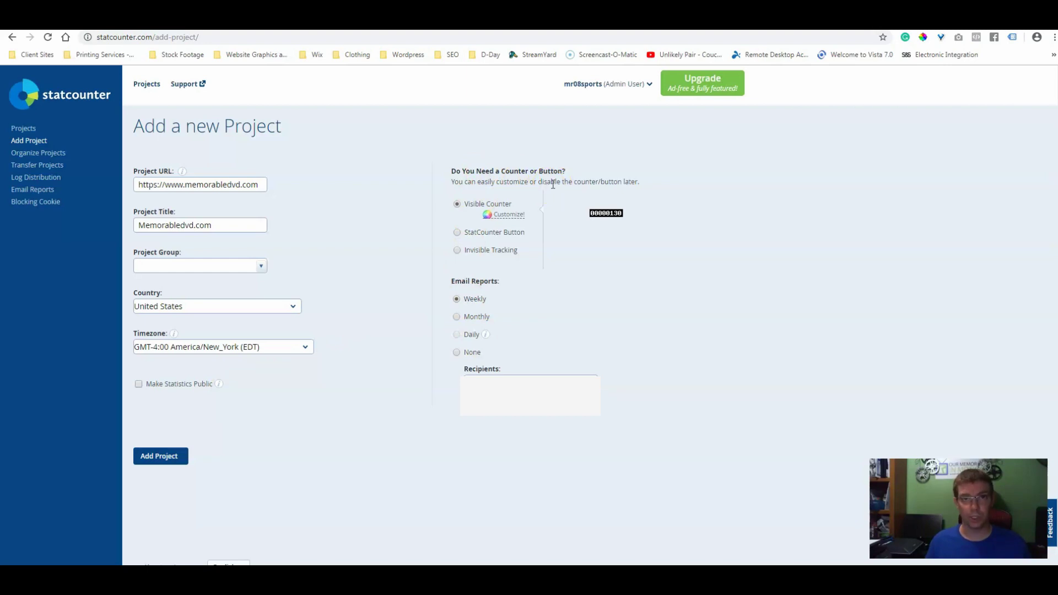
pyautogui.click(456, 232)
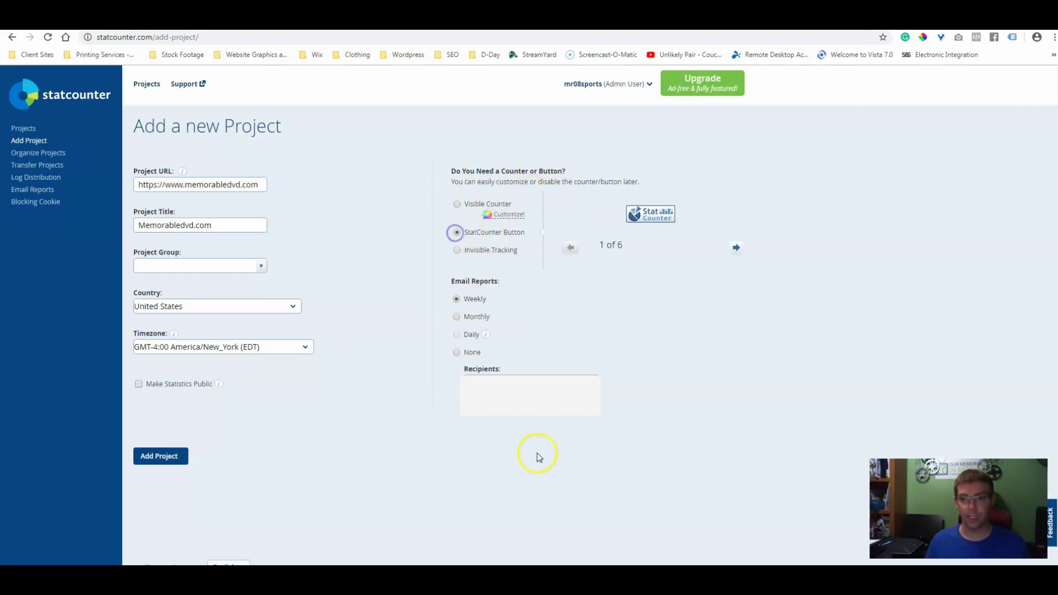
pyautogui.click(457, 250)
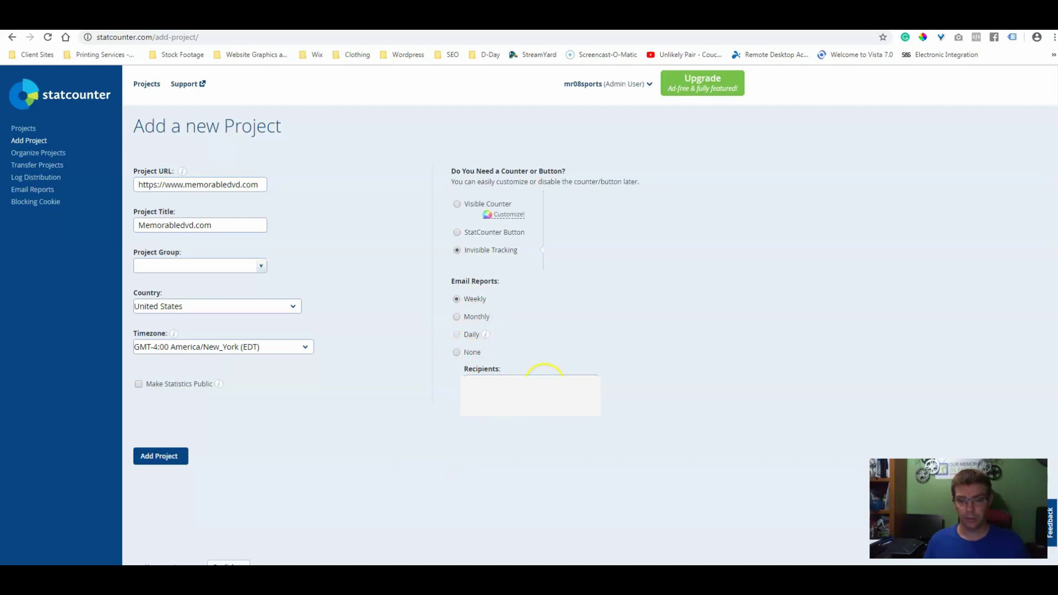
pyautogui.click(159, 464)
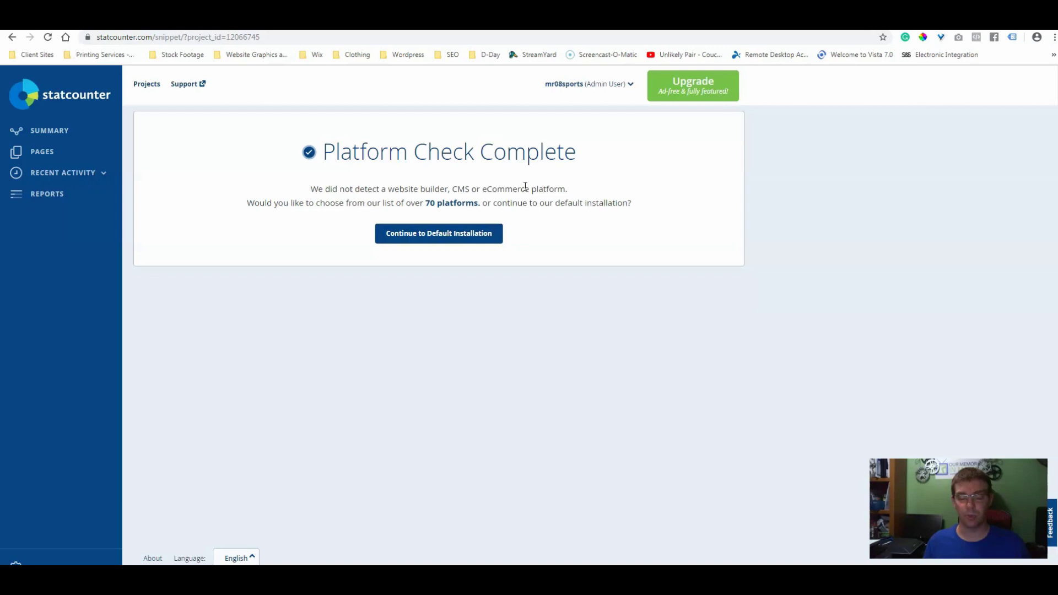
# Step: Continue to Default Installation and copy the invisible-tracking code to the clipboard
pyautogui.click(433, 243)
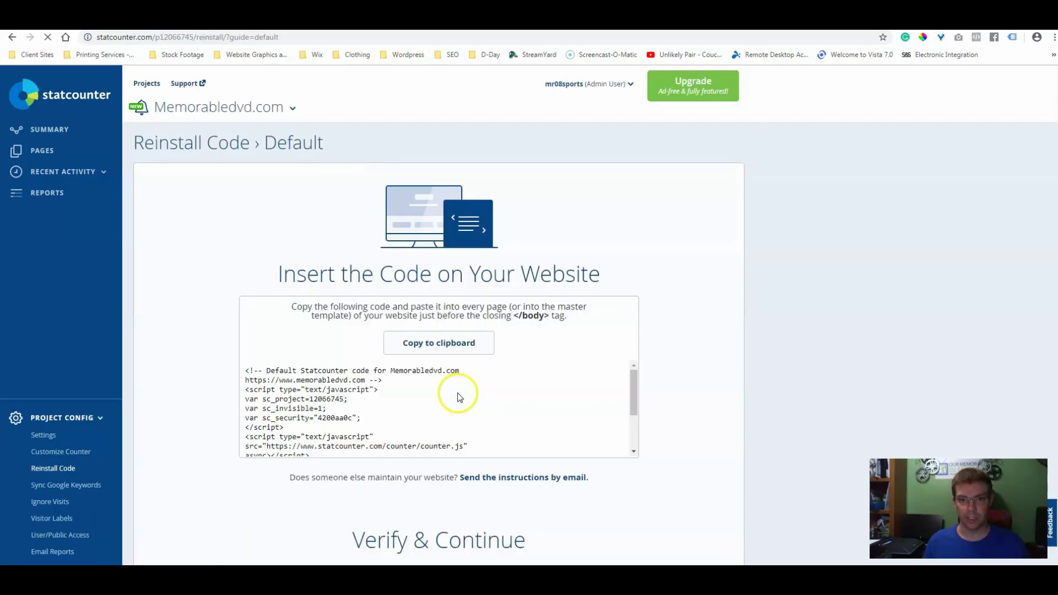
pyautogui.click(438, 345)
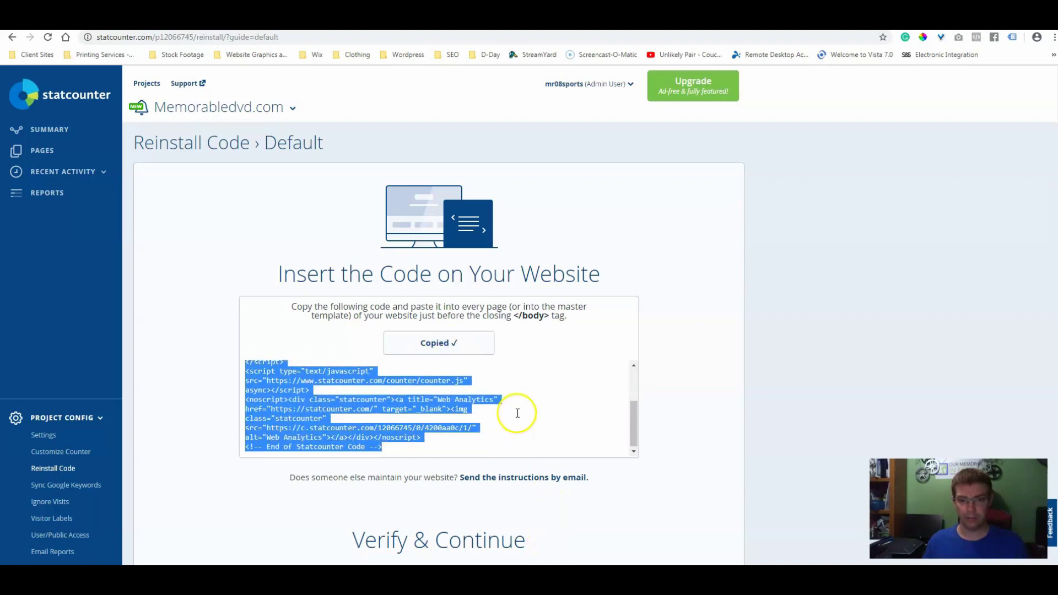
pyautogui.scroll(-4, 683, 441)
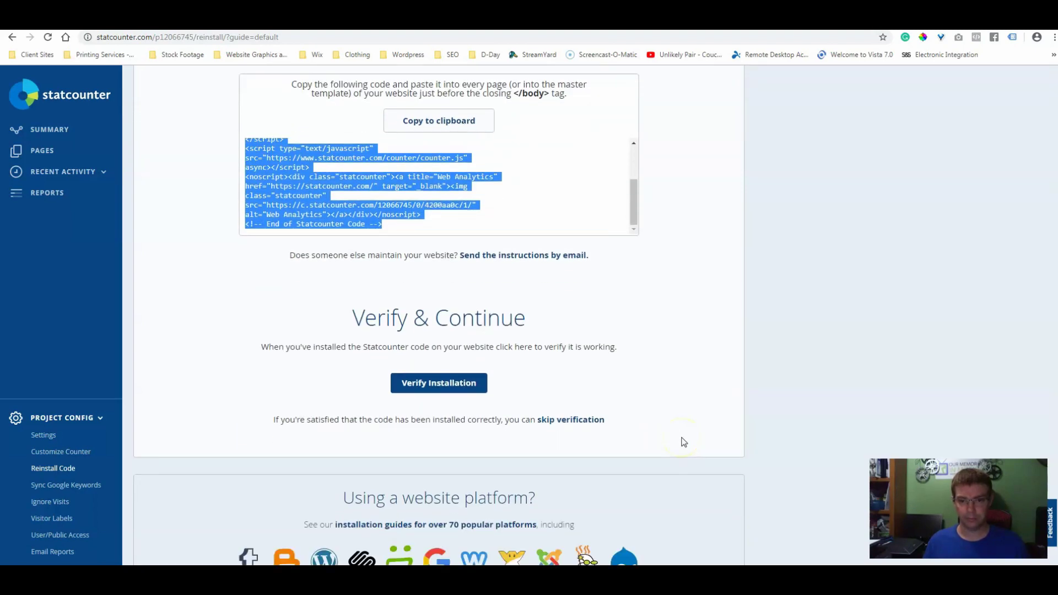
pyautogui.scroll(1, 658, 255)
# Step: Back in Wix, check the code of the existing HTML element in the footer
pyautogui.hotkey('ctrl', 'Tab')
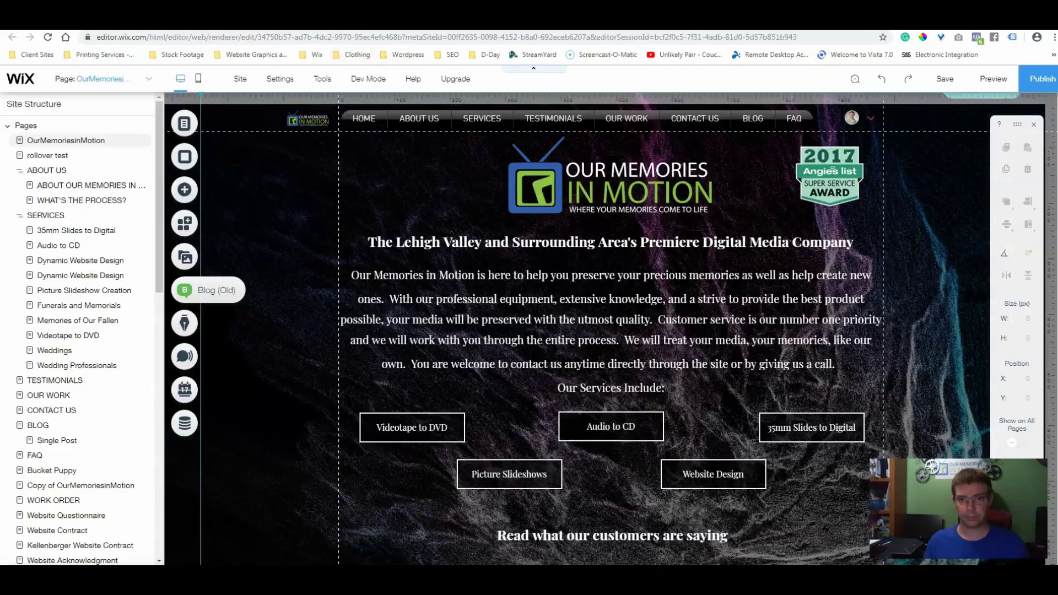
pyautogui.scroll(-8, 609, 386)
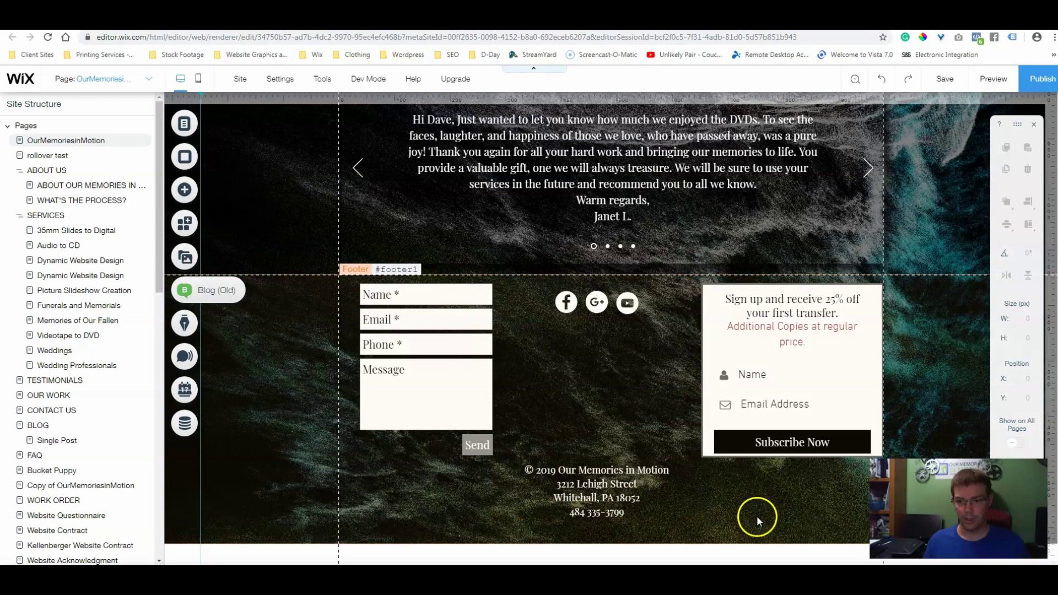
pyautogui.doubleClick(532, 534)
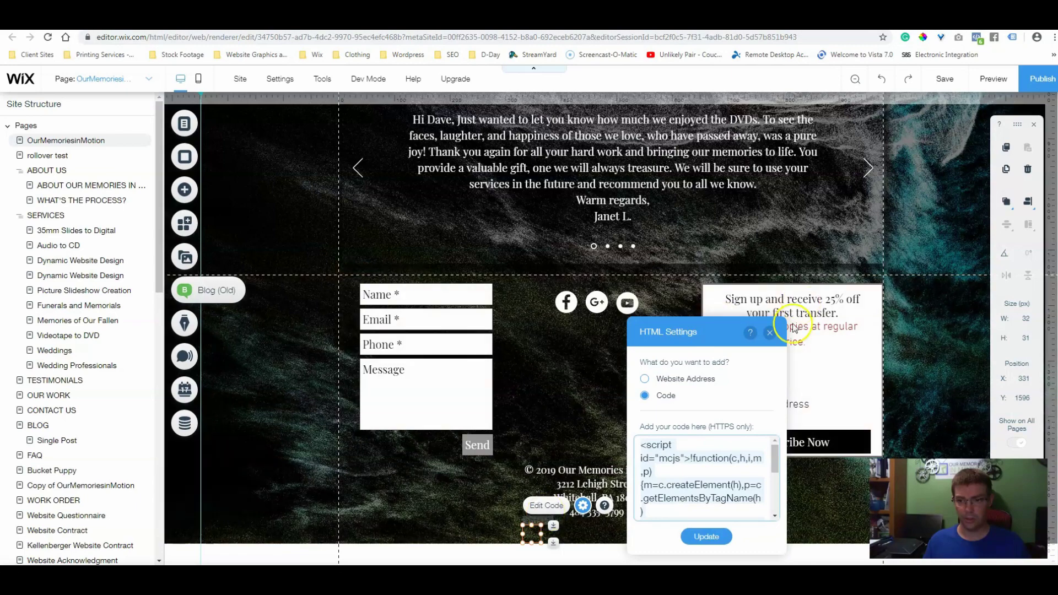
pyautogui.click(769, 332)
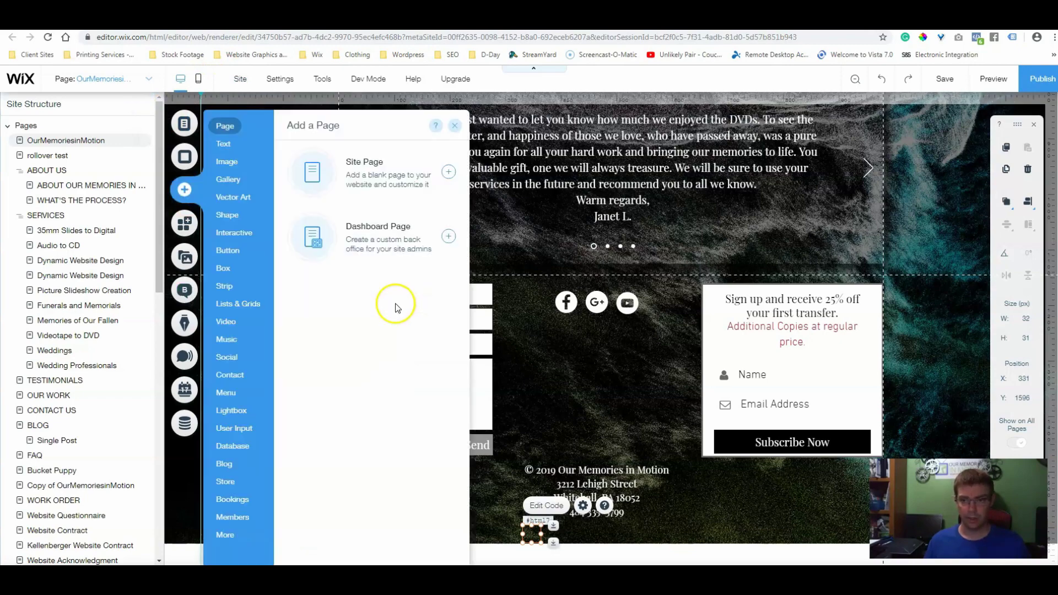
# Step: Place an HTML iframe embed below the contact form and shrink it to 38 × 34 px
pyautogui.moveTo(220, 533)
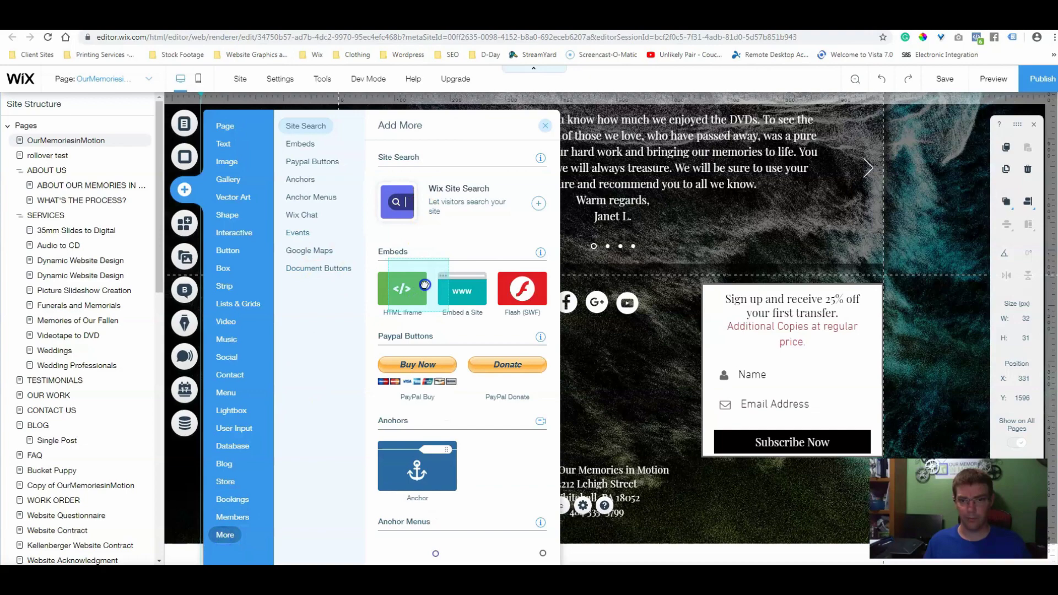
pyautogui.moveTo(623, 284); pyautogui.dragTo(658, 371)
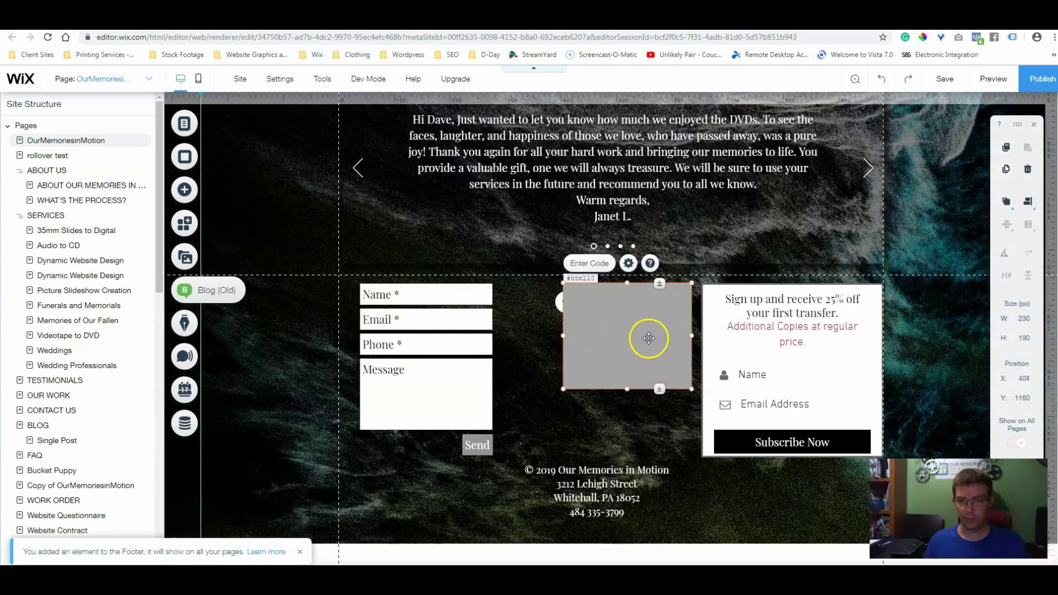
pyautogui.moveTo(645, 335); pyautogui.dragTo(465, 506)
pyautogui.moveTo(482, 439); pyautogui.dragTo(364, 518)
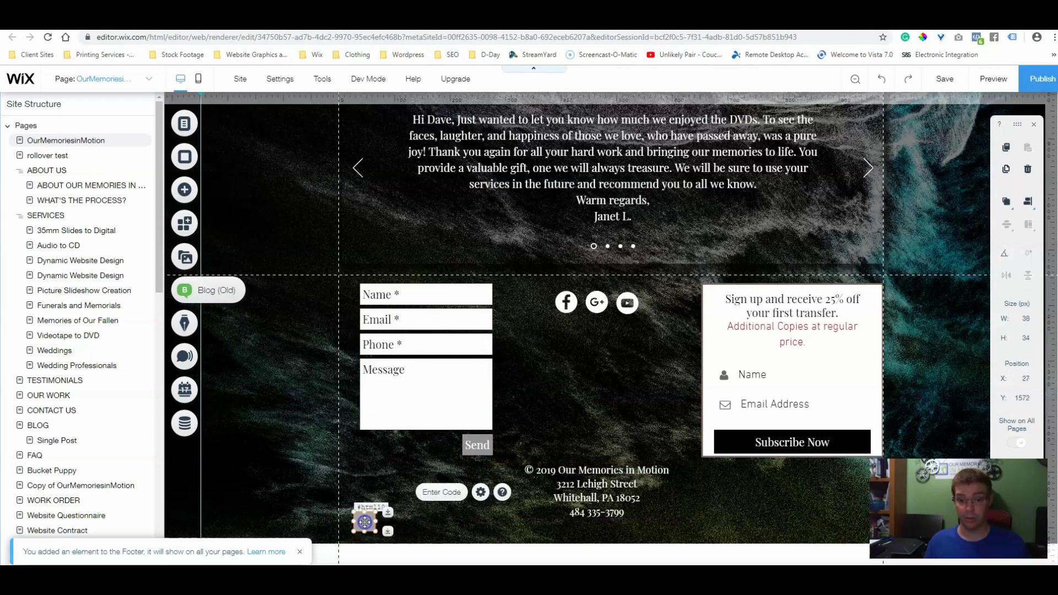
# Step: Paste the StatCounter tracking code into the embed's Code setting and apply it
pyautogui.click(480, 492)
pyautogui.click(563, 417)
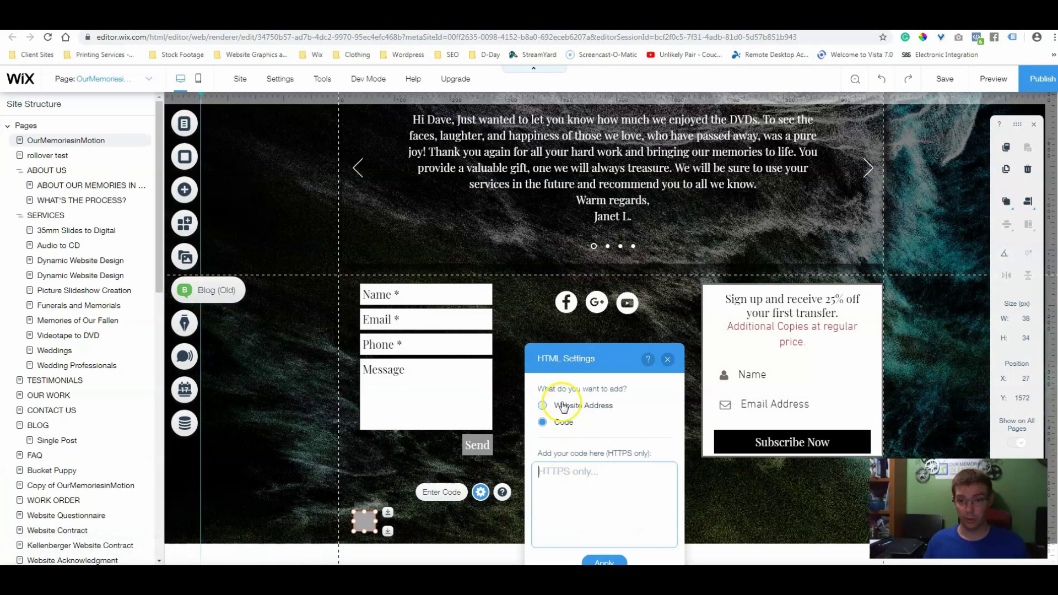
pyautogui.rightClick(573, 496)
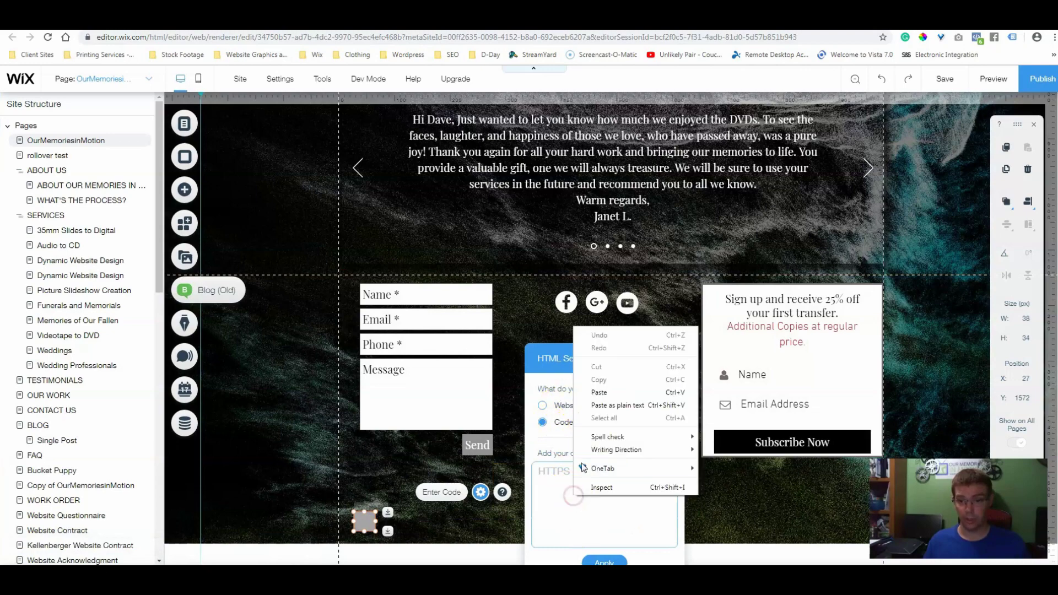
pyautogui.click(599, 393)
pyautogui.click(605, 562)
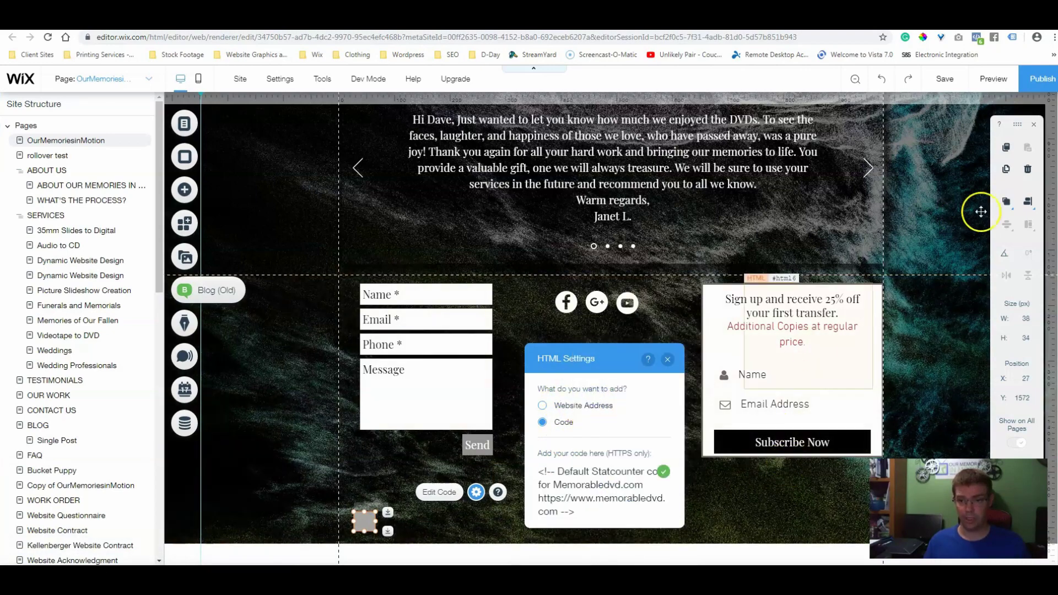
# Step: Publish the site and return to the StatCounter tab
pyautogui.click(873, 289)
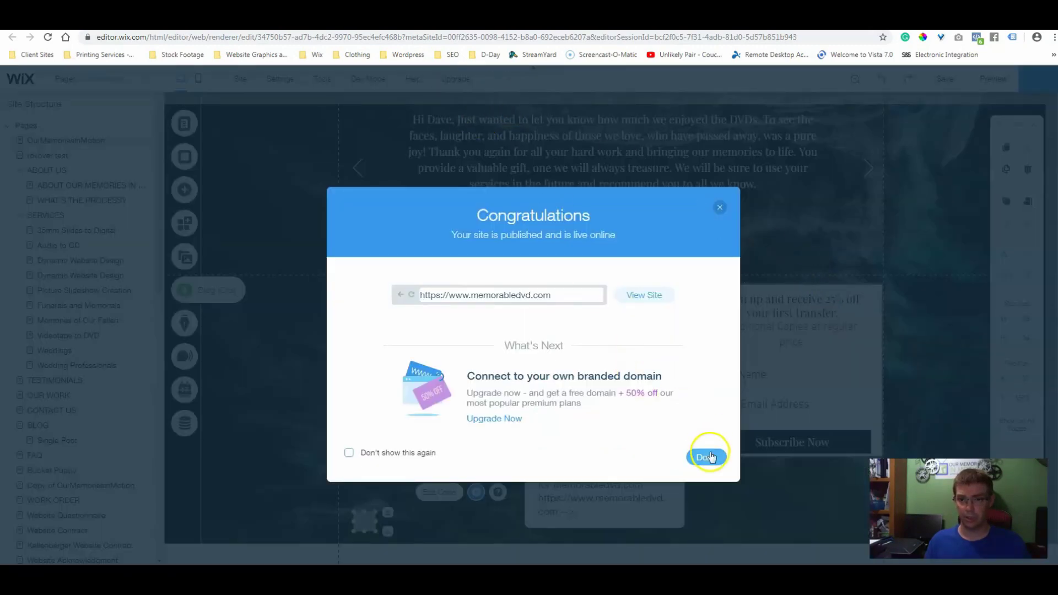
pyautogui.click(707, 456)
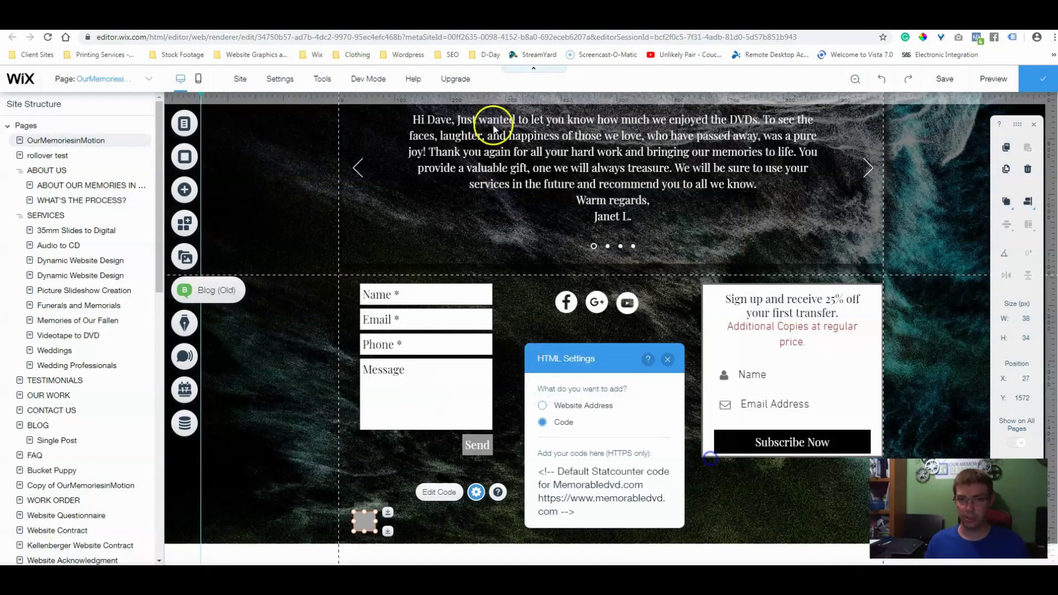
pyautogui.hotkey('ctrl', 'Tab')
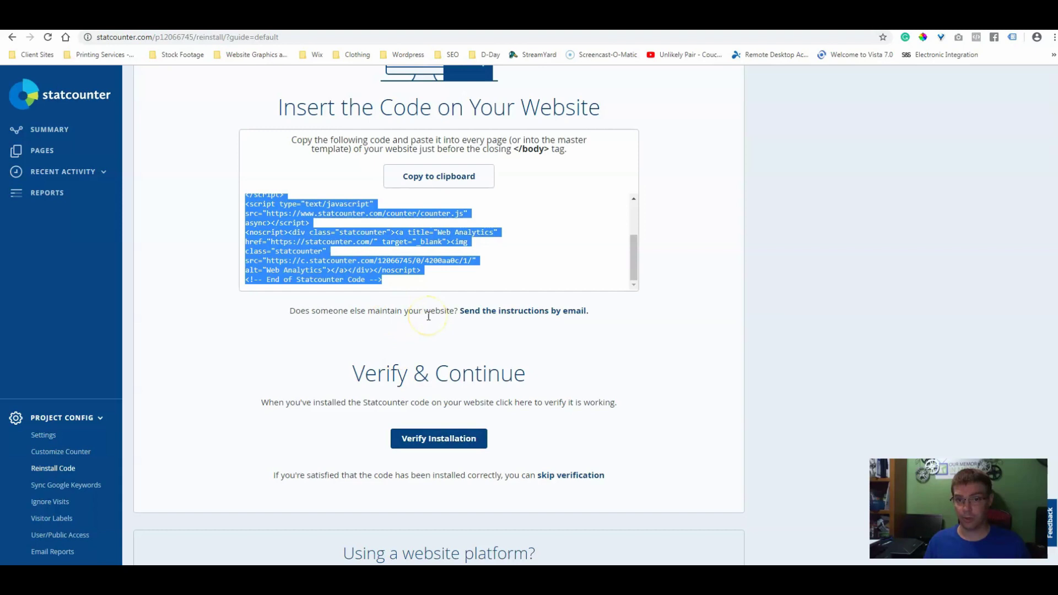
# Step: Run Verify Installation for the Memorabledvd.com tracking code
pyautogui.click(423, 438)
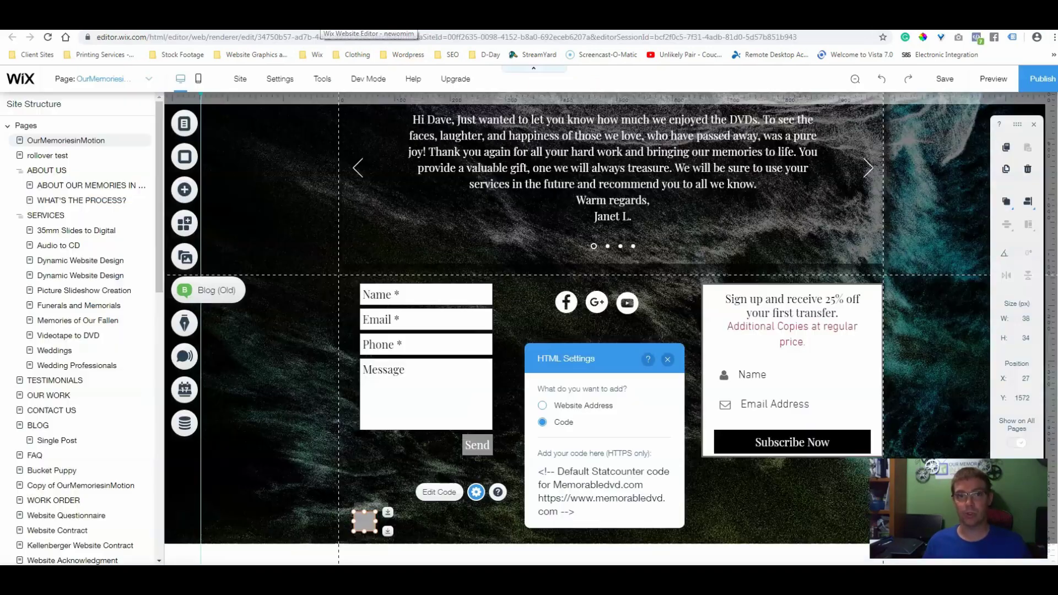
pyautogui.click(337, 34)
pyautogui.click(281, 79)
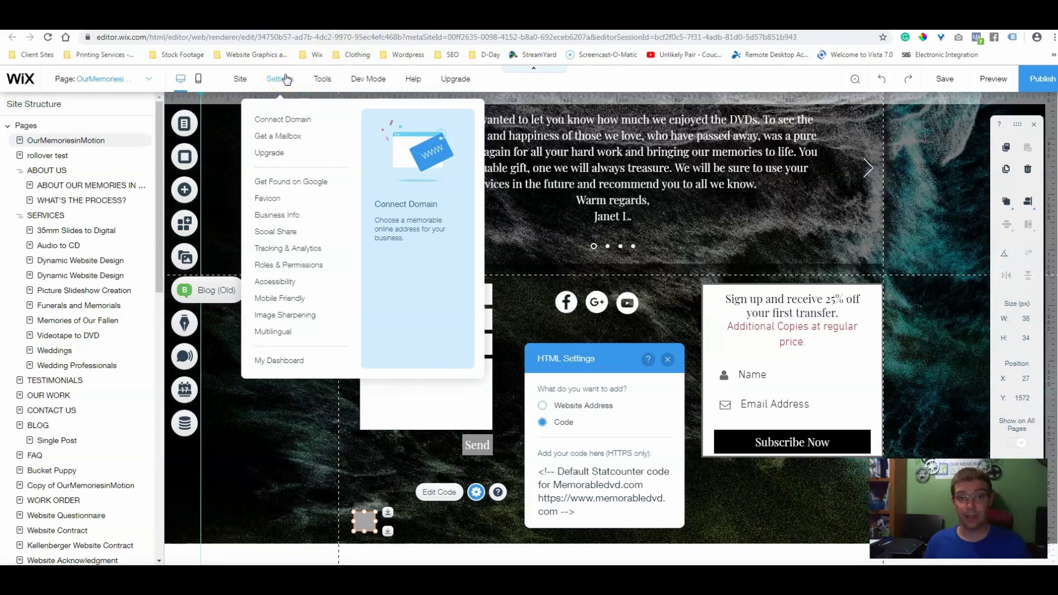
pyautogui.click(538, 481)
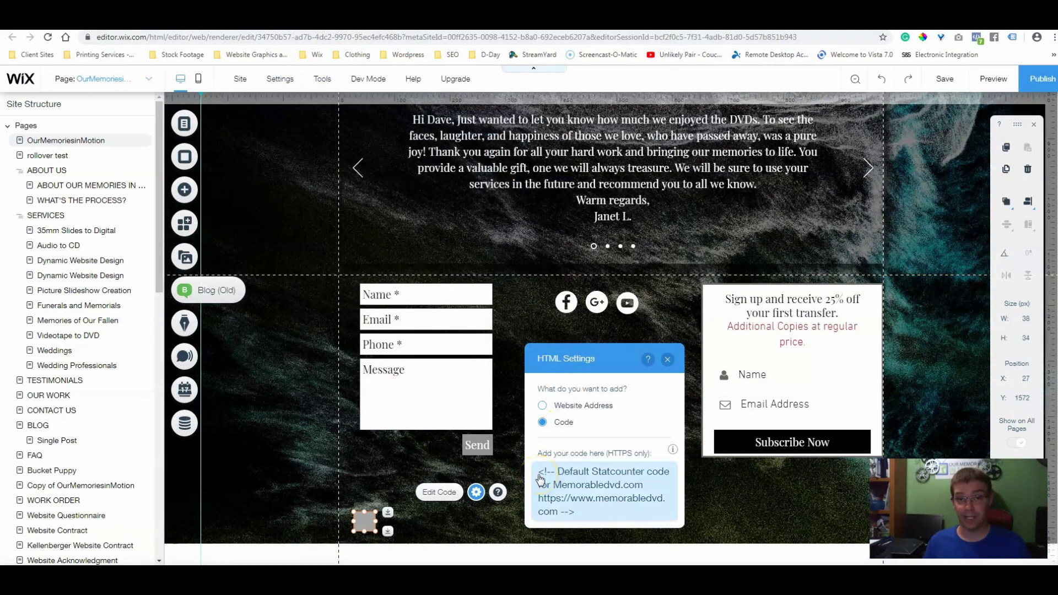